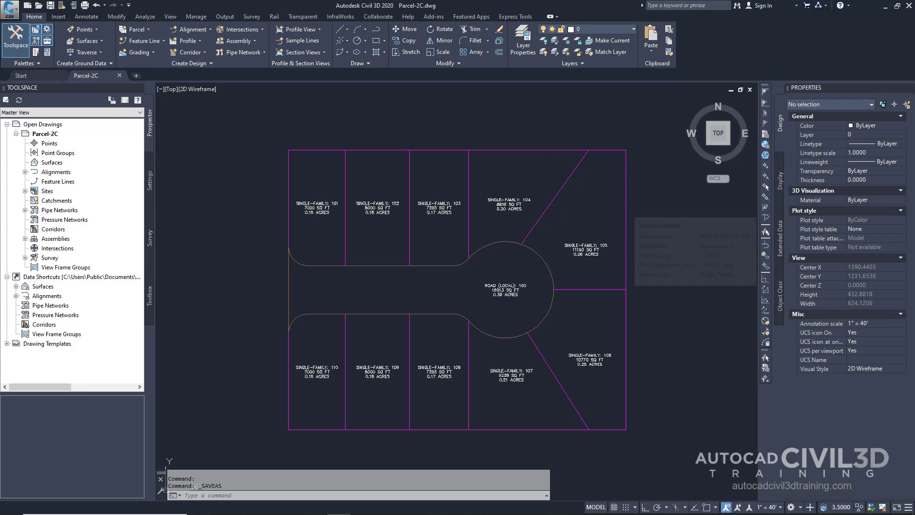
- Insert a PI on the east boundary where it meets the lot 105/106 line, at elevation 0
left_click(626, 209)
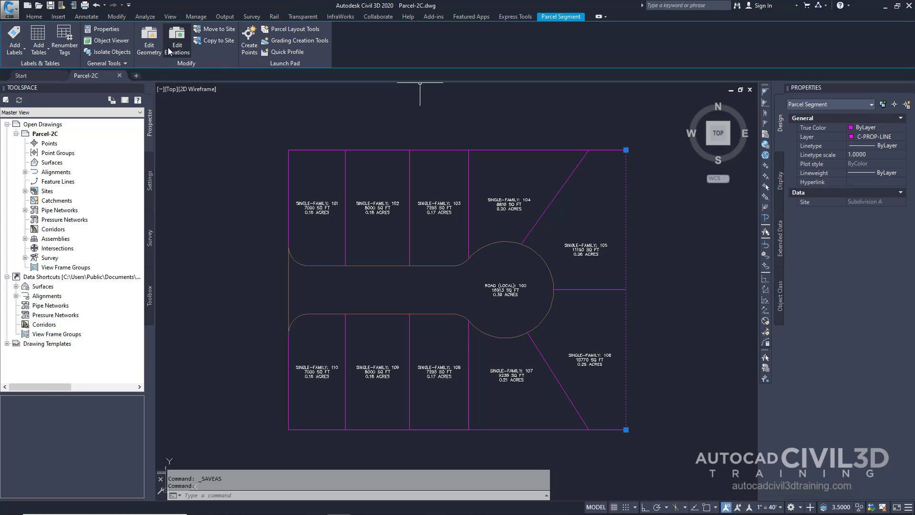
left_click(150, 53)
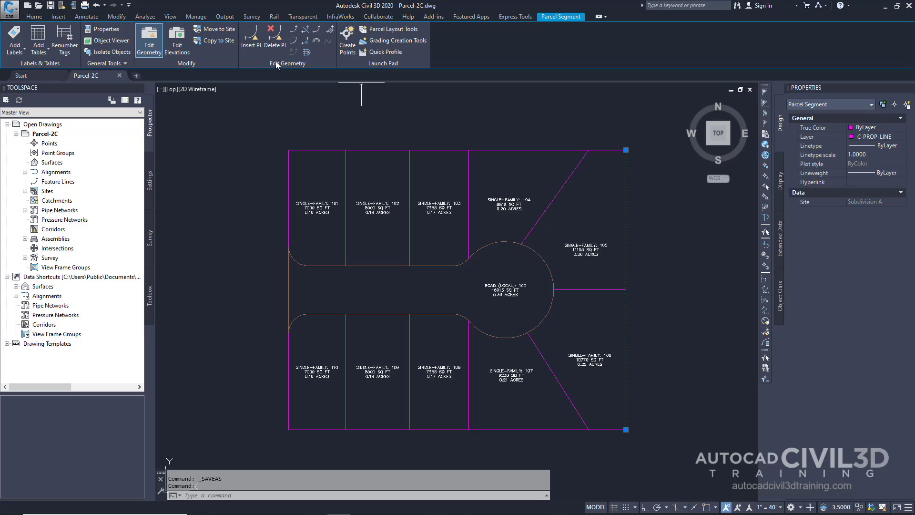
left_click(256, 48)
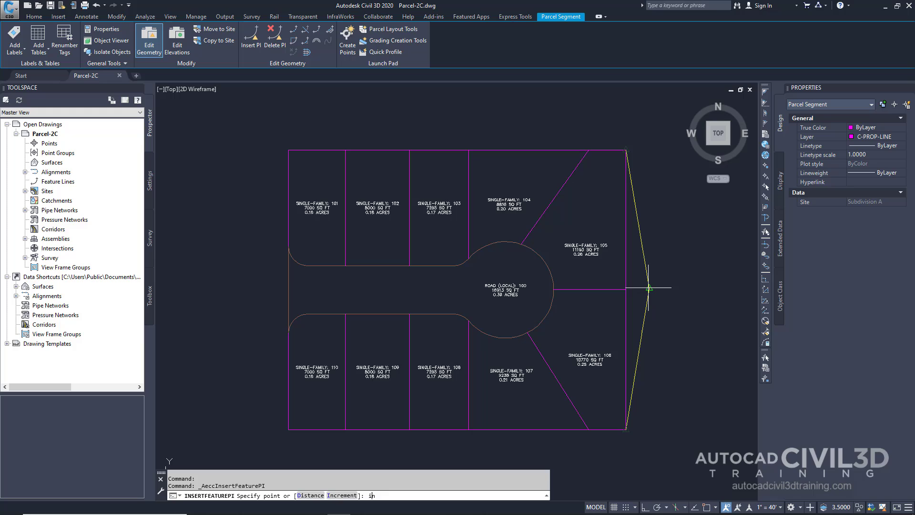
type("int")
key("Return")
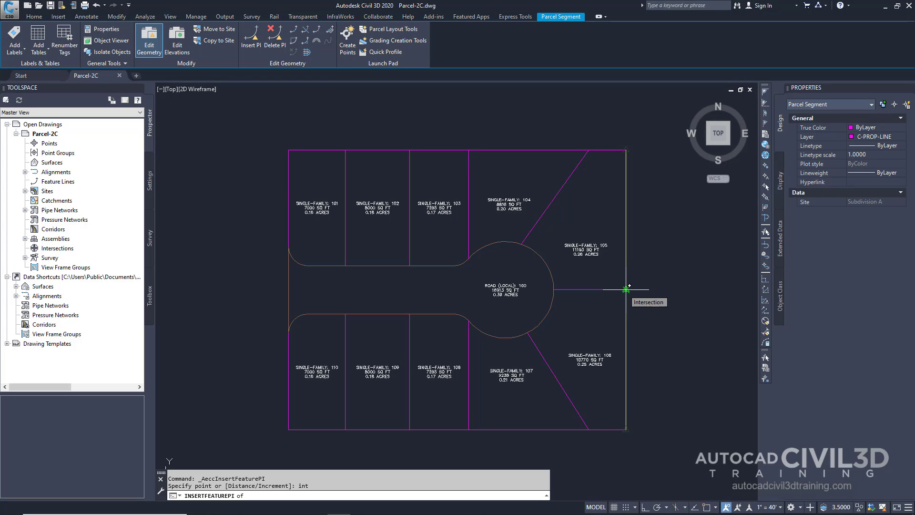
left_click(626, 289)
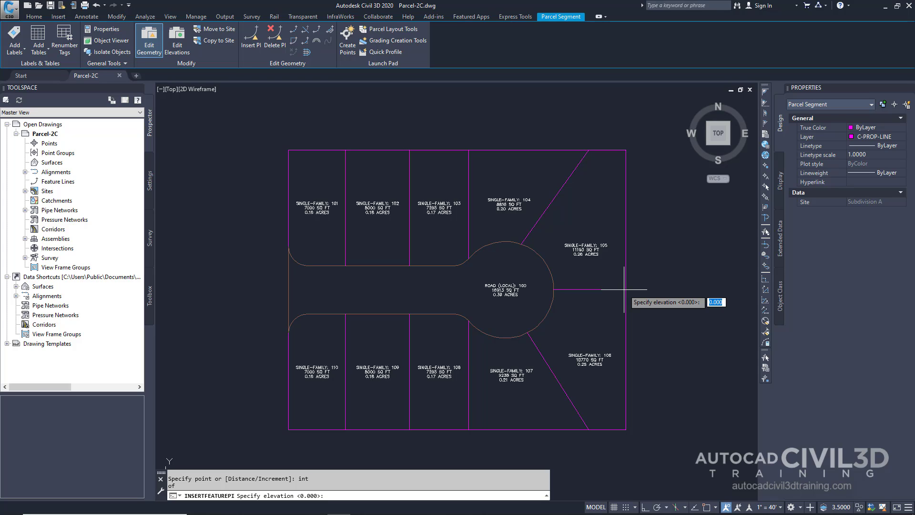
key("Return")
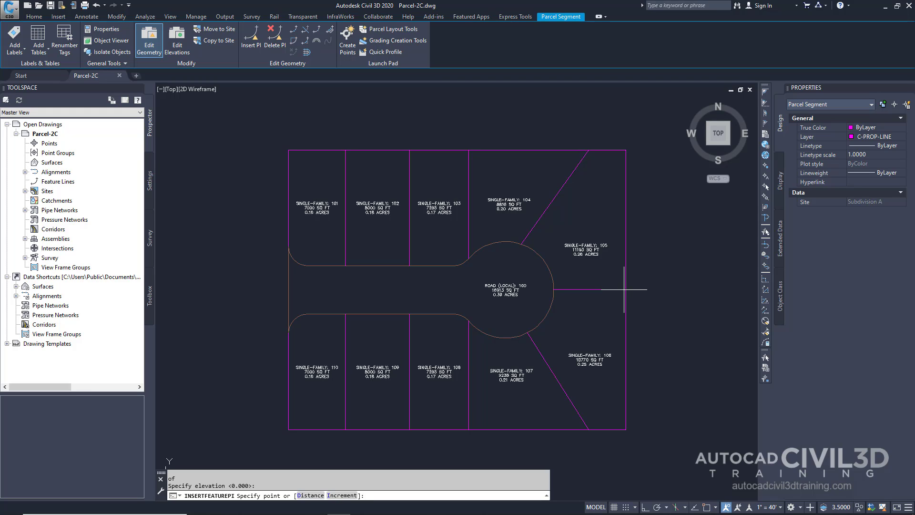
key("Escape")
key("Escape")
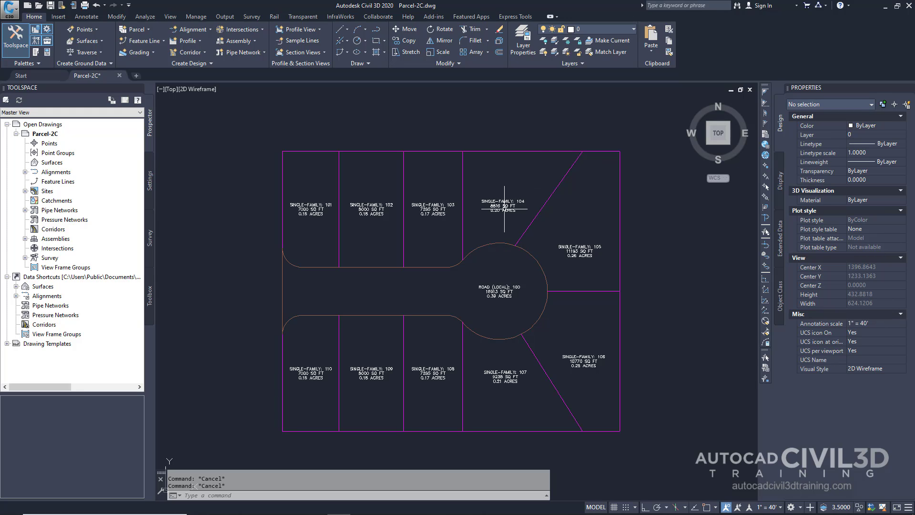
left_click(523, 237)
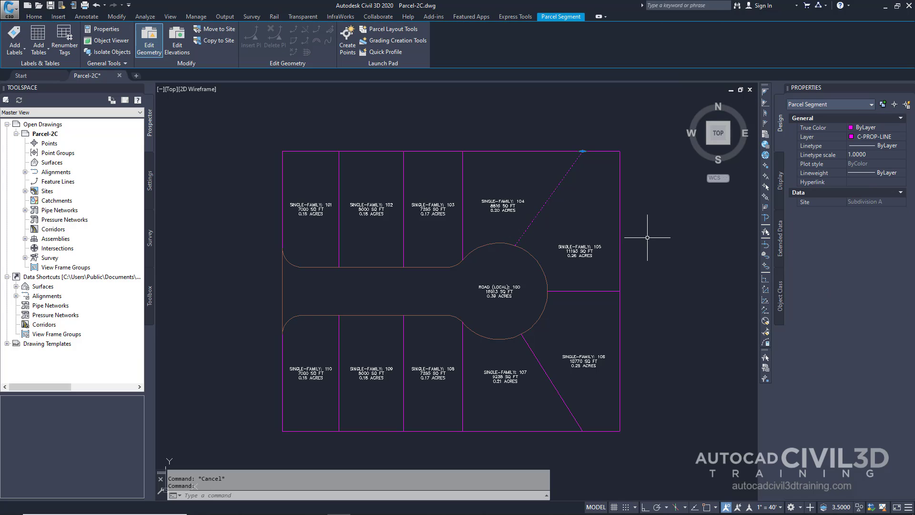
scroll(625, 220, "up", 5)
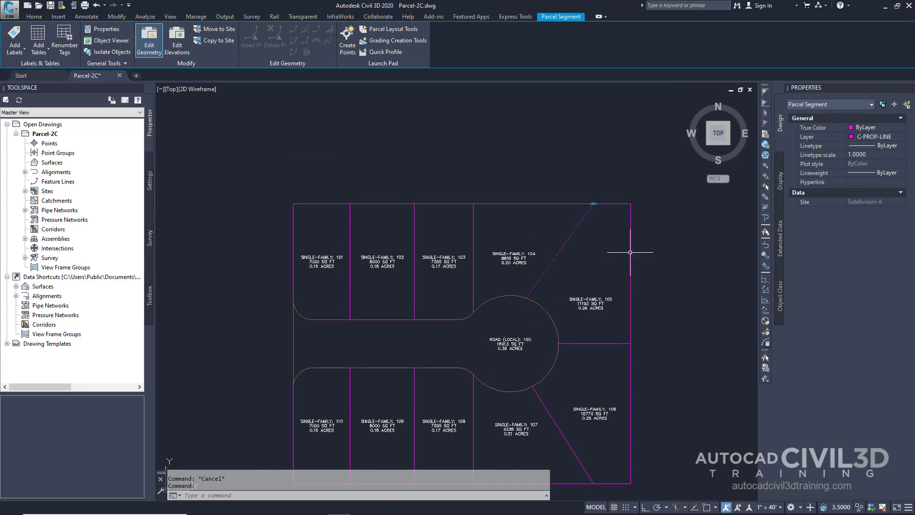
scroll(607, 213, "up", 4)
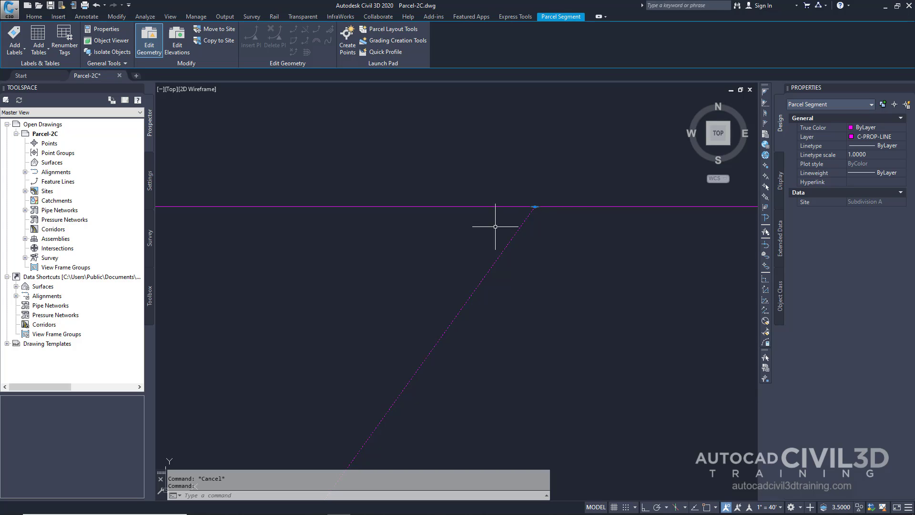
scroll(595, 248, "down", 3)
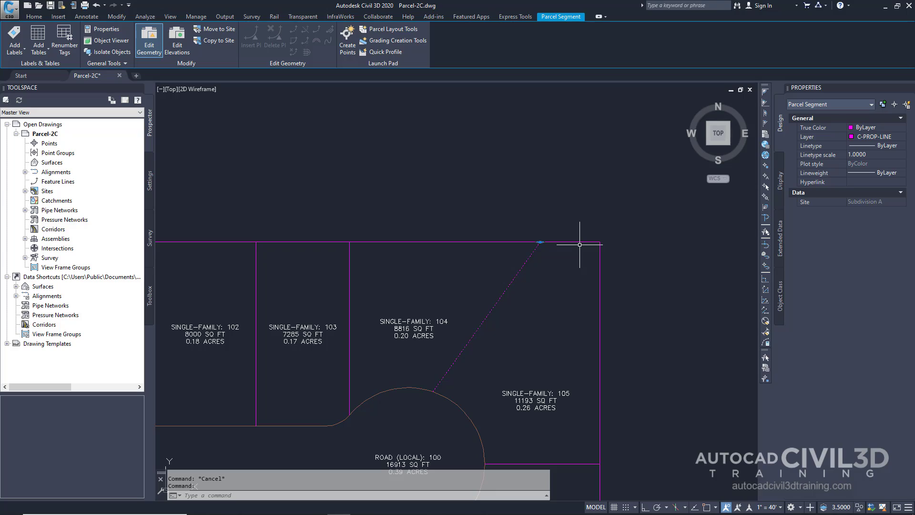
- Select lot 105's east boundary line and bring its top-right corner into view
key("Escape")
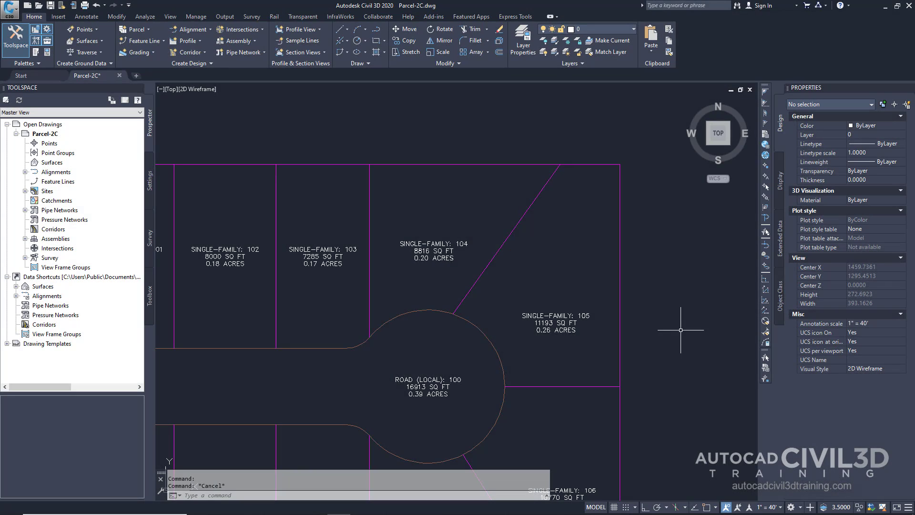
mouse_move(683, 331)
middle_mouse_down()
mouse_move(672, 302)
mouse_move(619, 243)
middle_mouse_up()
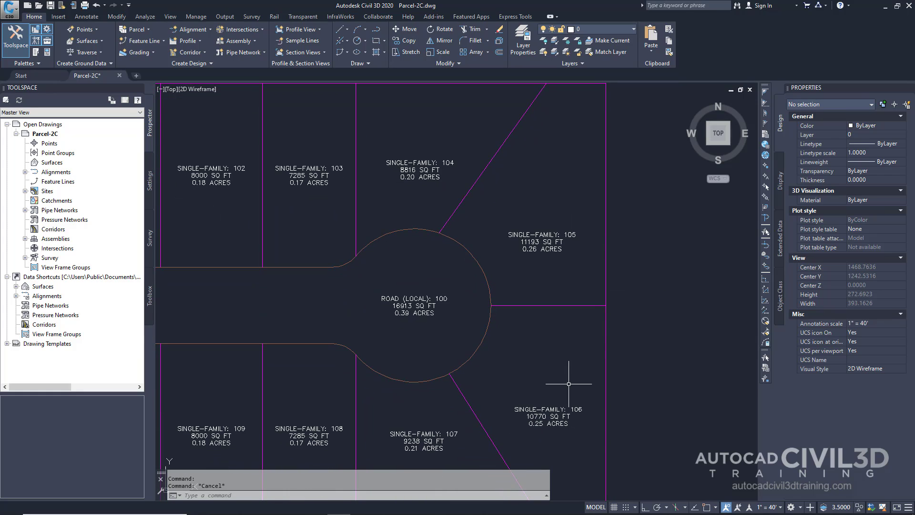
left_click(607, 270)
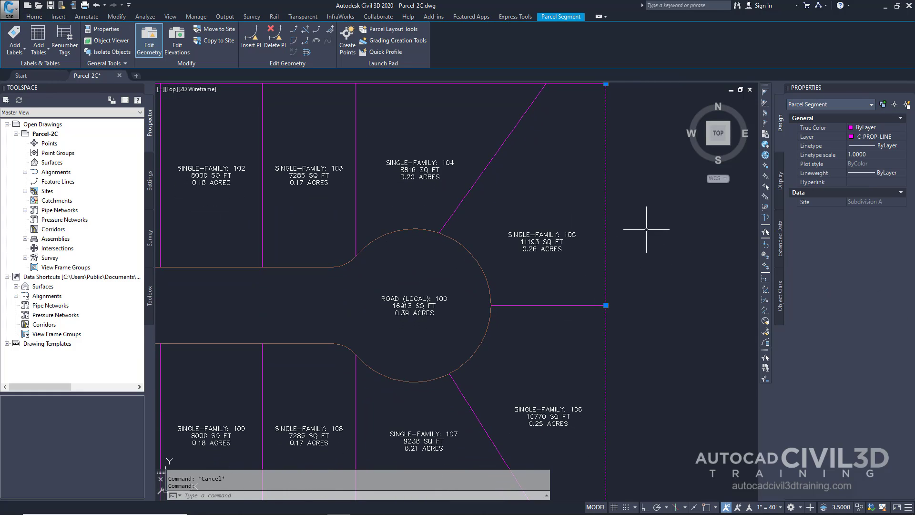
middle_click_drag(647, 229, 665, 302)
scroll(662, 301, "up", 5)
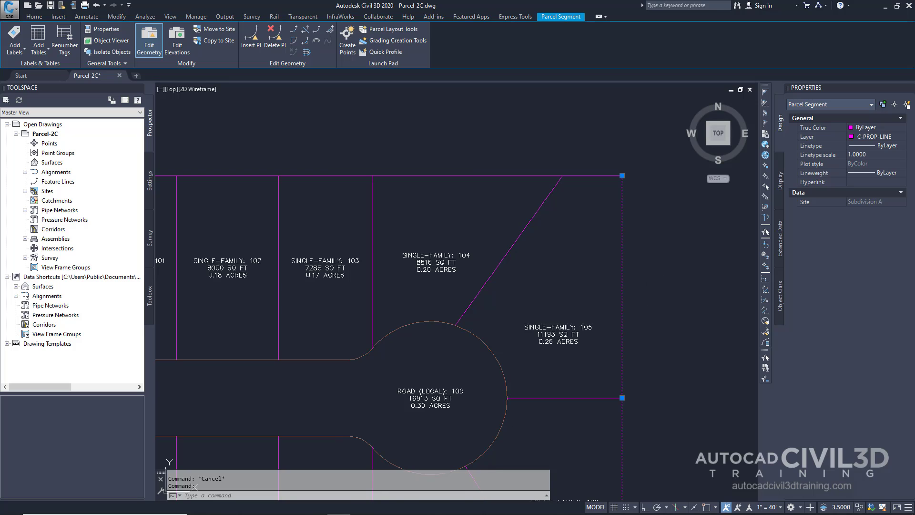
scroll(607, 210, "up", 3)
middle_click_drag(607, 210, 606, 260)
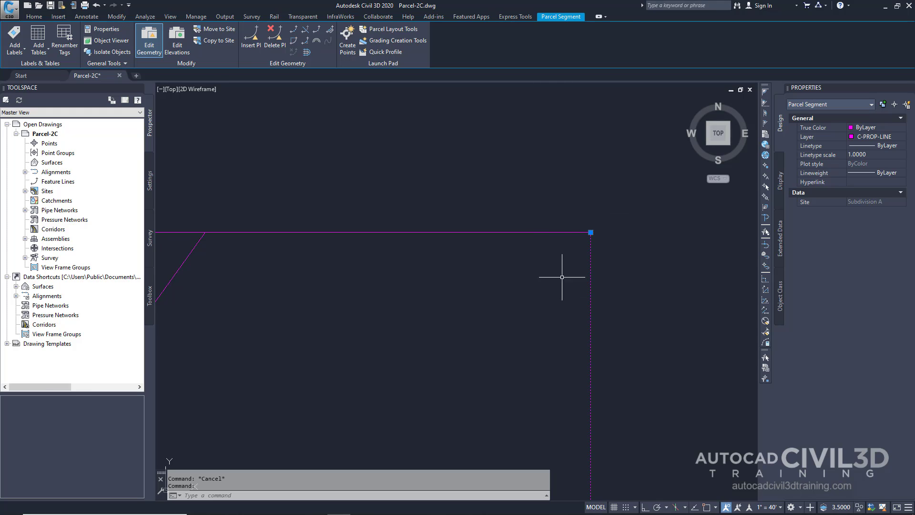
- Stretch the boundary's top grip onto the top line's intersection with the lot 104/105 line
left_click(590, 232)
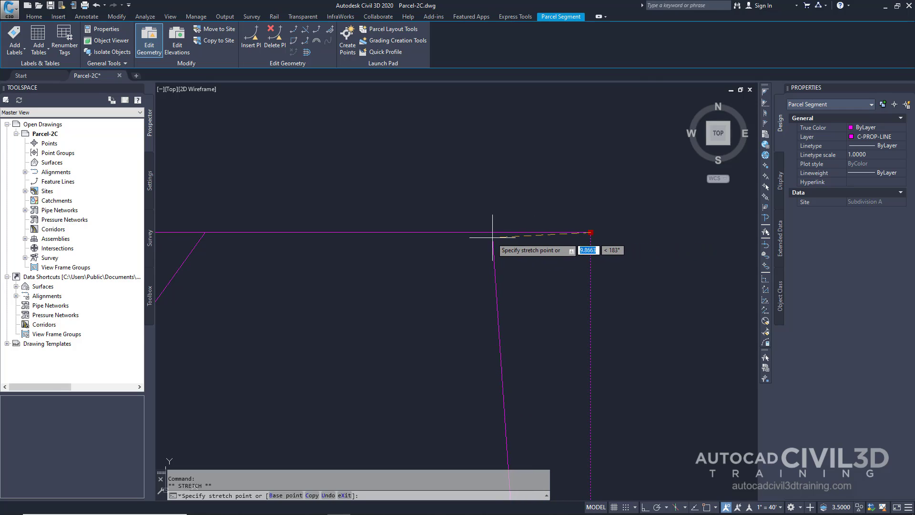
scroll(477, 241, "down", 2)
scroll(405, 245, "down", 3)
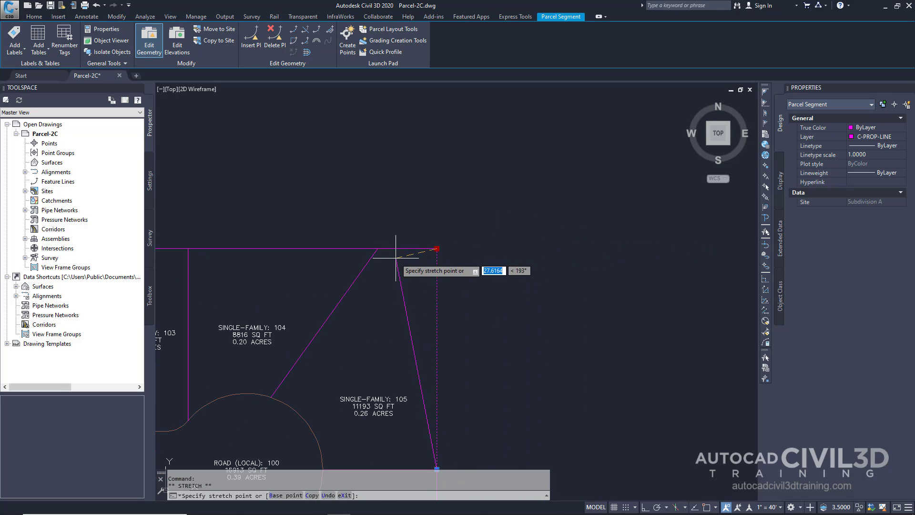
middle_click_drag(409, 247, 517, 244)
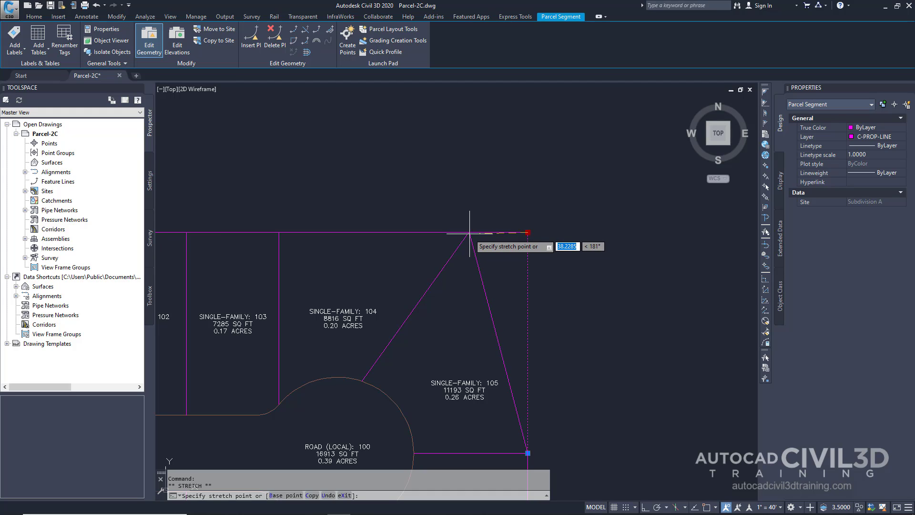
type("int")
key("Return")
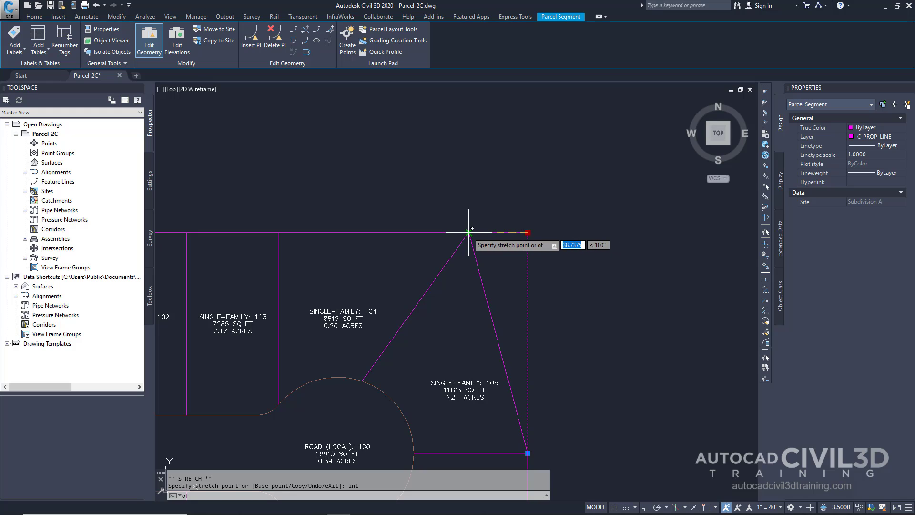
left_click(469, 233)
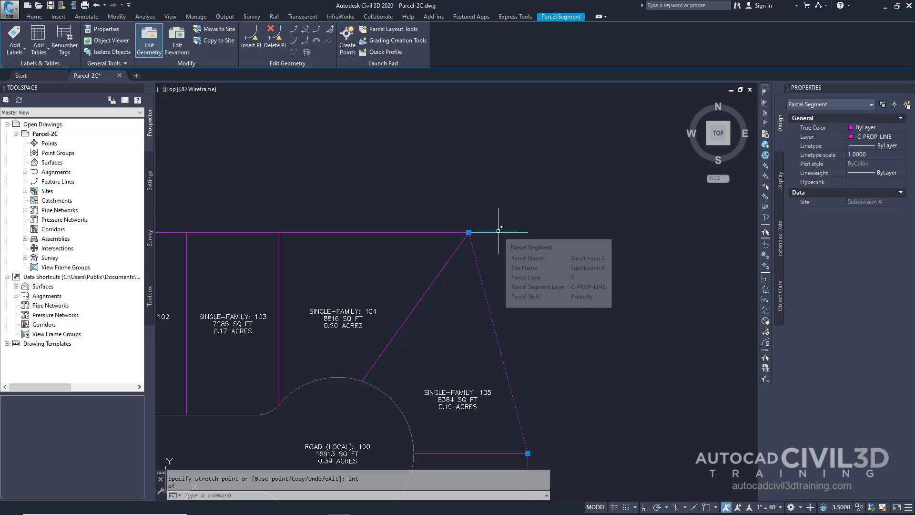
- Trim the top-boundary overhang past lot 105's corner, using lot 105's side line as cutting edge
key("Escape")
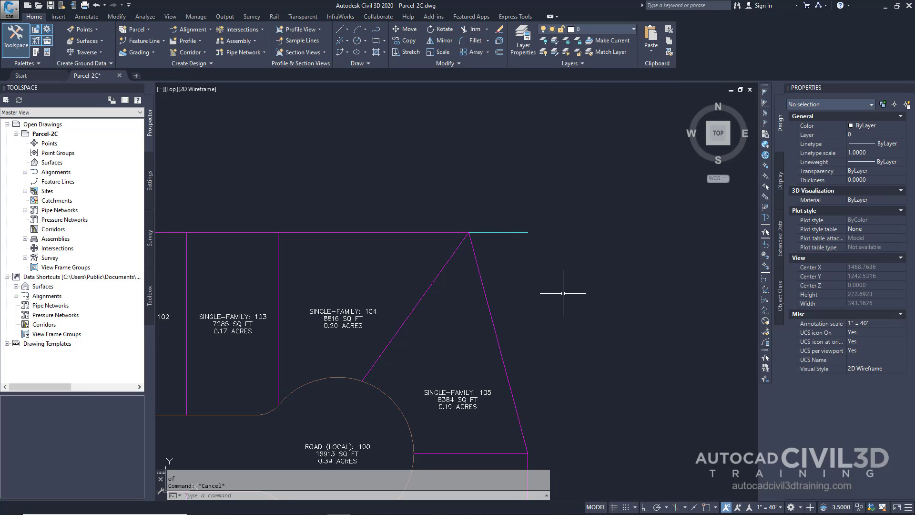
left_click(507, 213)
left_click(496, 242)
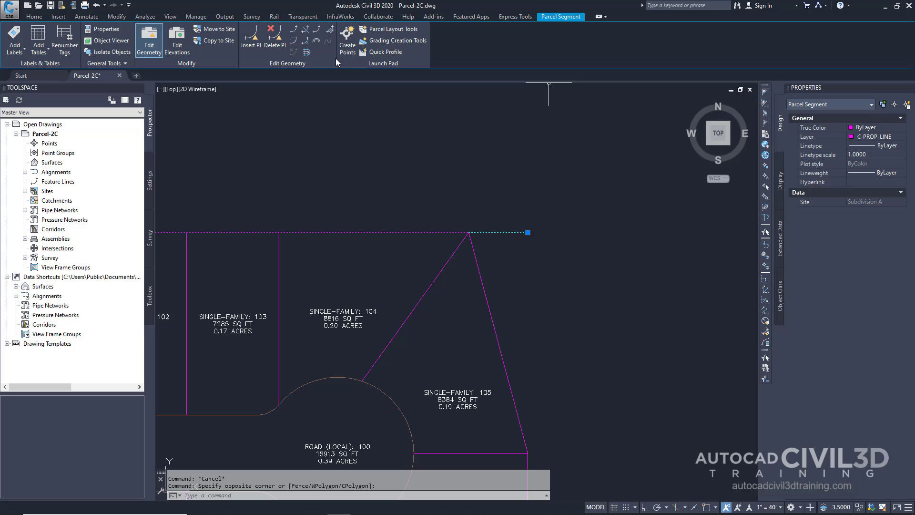
left_click(306, 31)
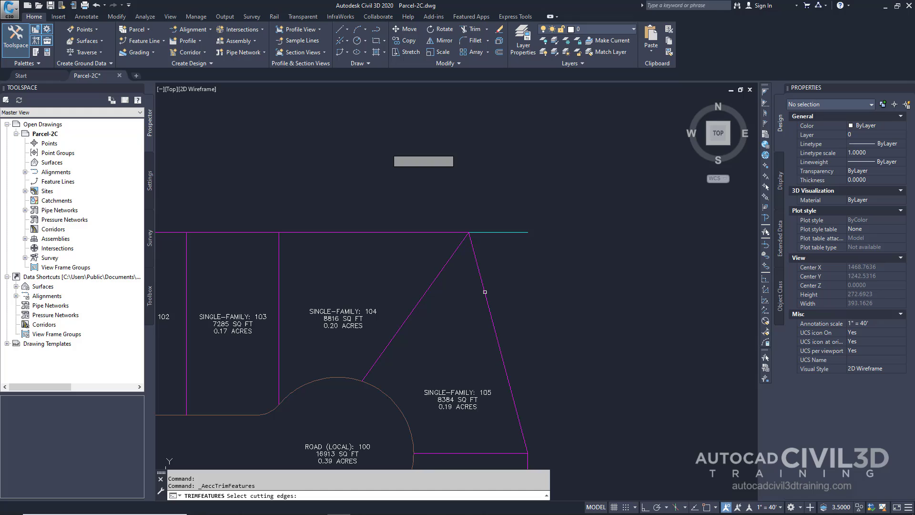
left_click(485, 292)
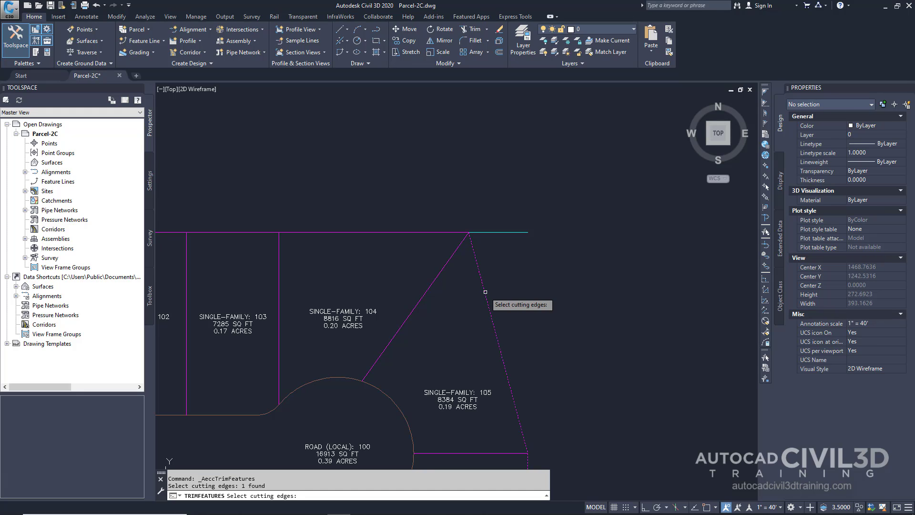
key("Return")
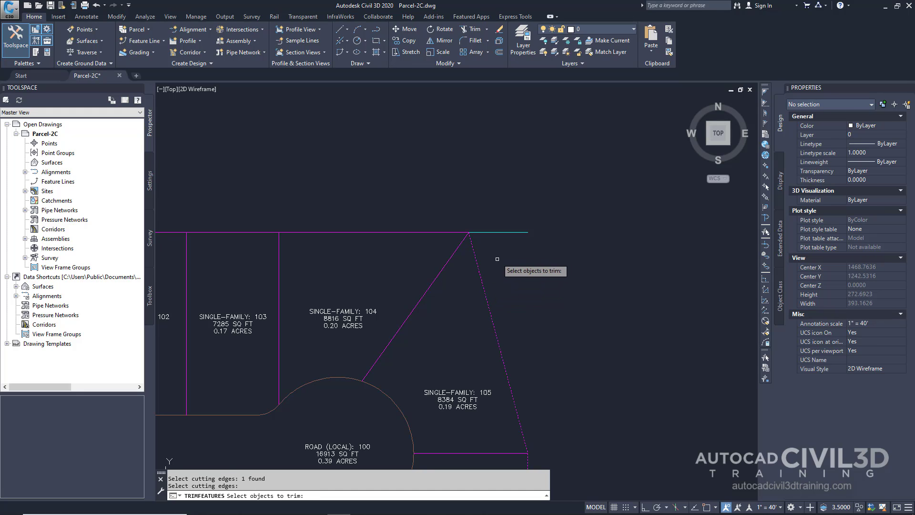
left_click(503, 231)
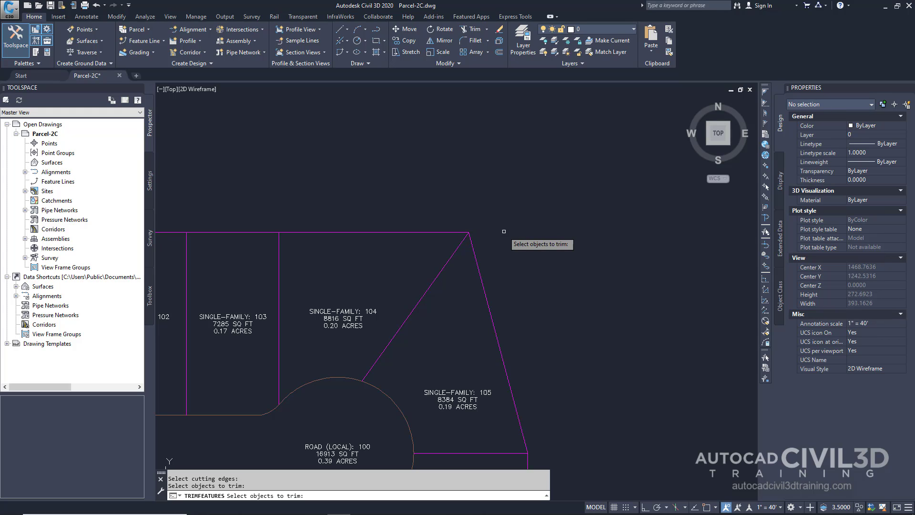
key("Return")
left_click(465, 232)
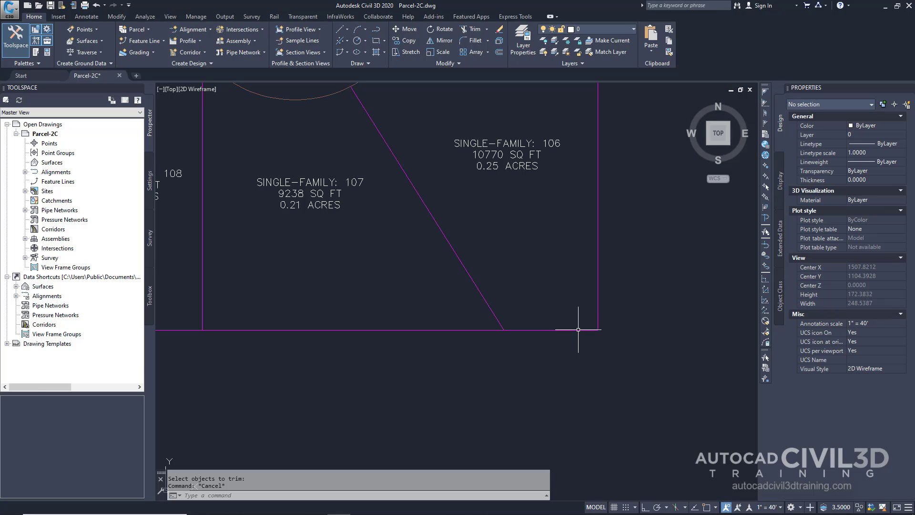
- Break lot 106's rear line at its intersection with the diagonal lot 106/107 line
mouse_move(579, 330)
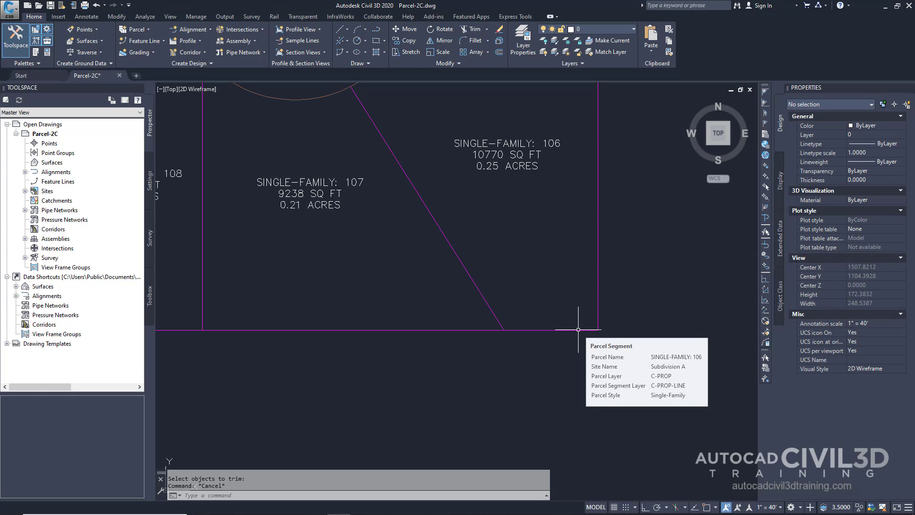
left_click(578, 330)
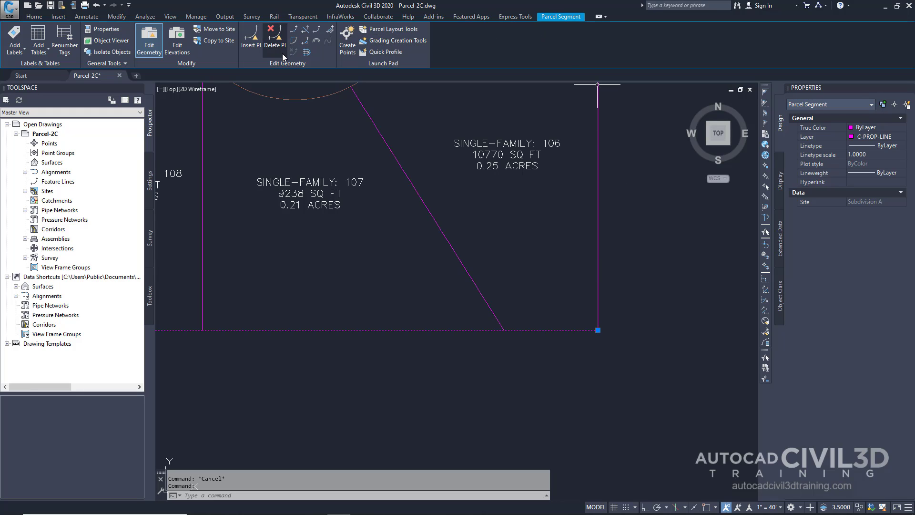
left_click(295, 31)
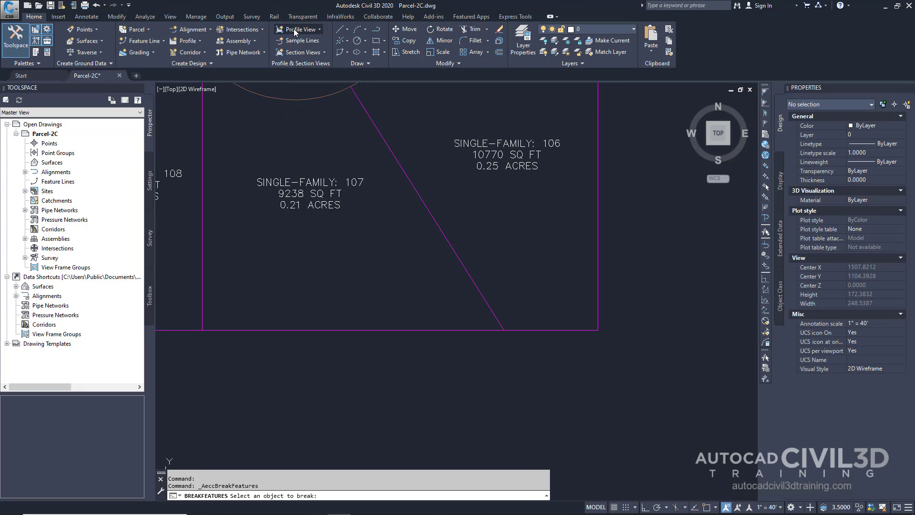
left_click(521, 330)
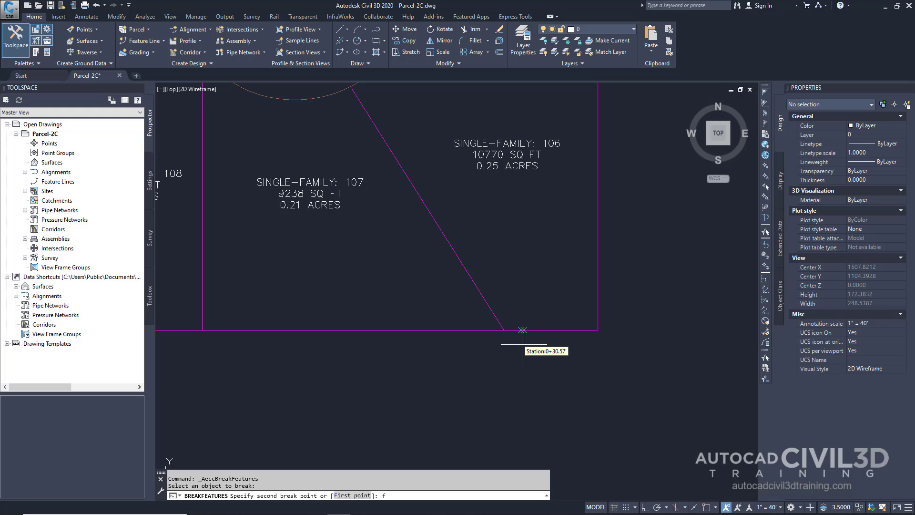
key("Return")
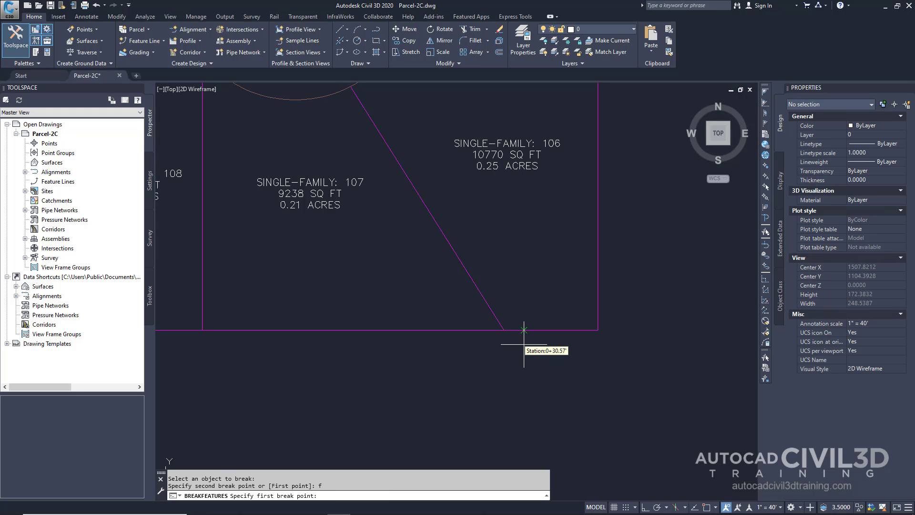
type("int")
key("Return")
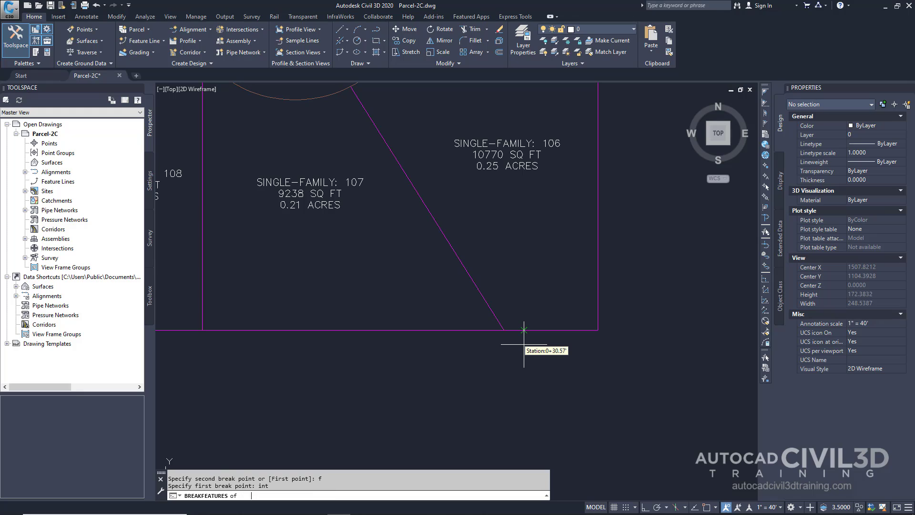
left_click(504, 330)
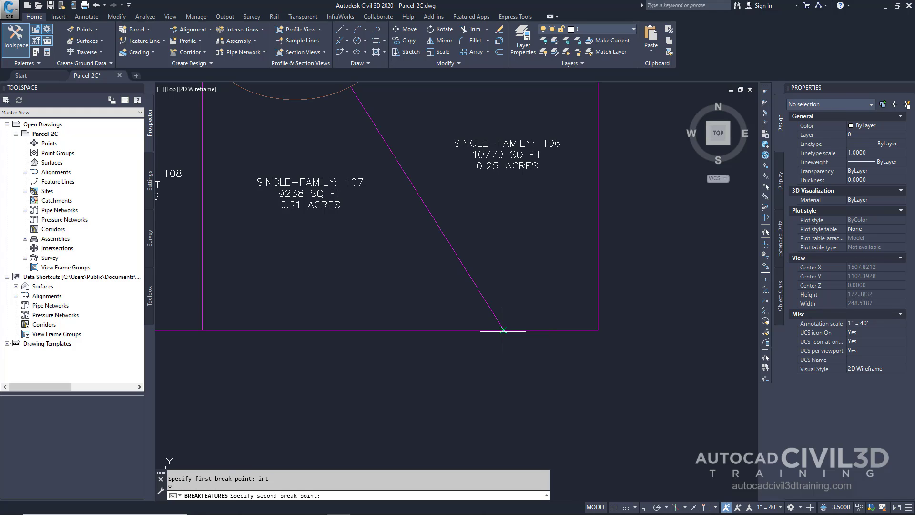
left_click(503, 330)
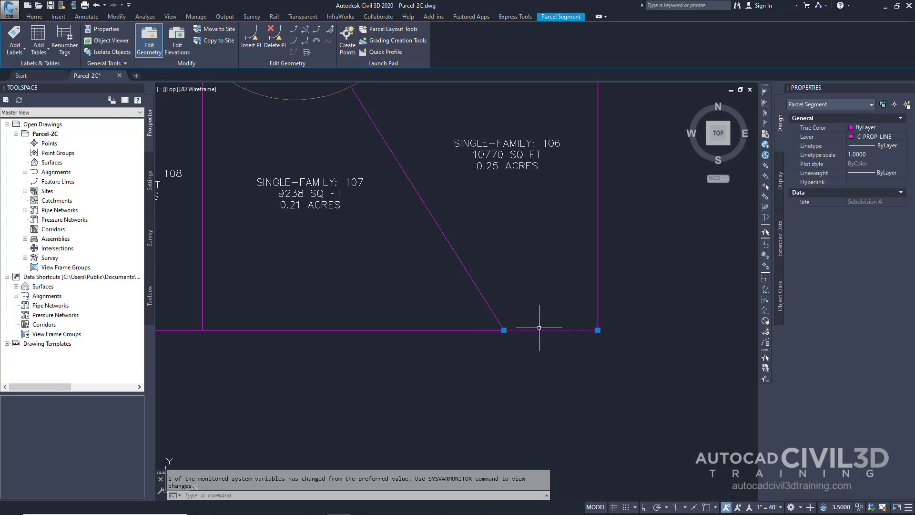
- Join lot 106's split rear segment to its right side line, relabeling the lot as 114
left_click(488, 330)
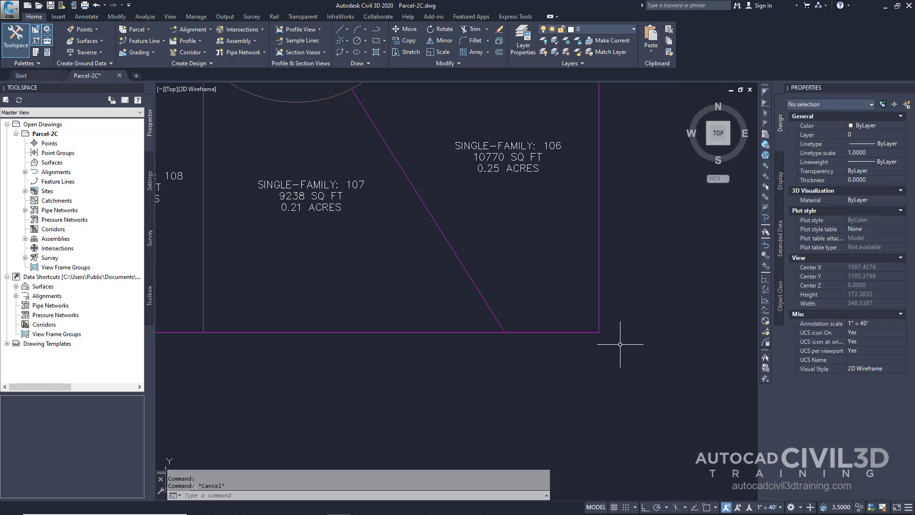
left_click(591, 333)
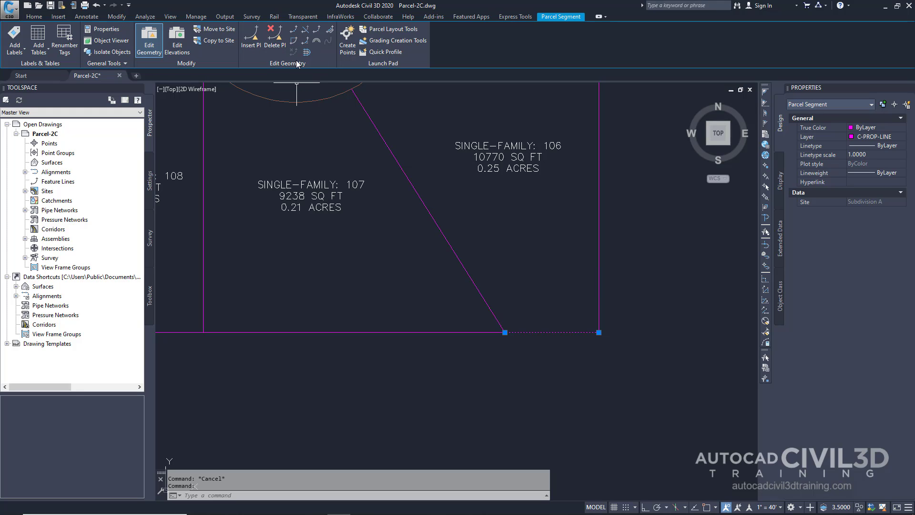
left_click(315, 31)
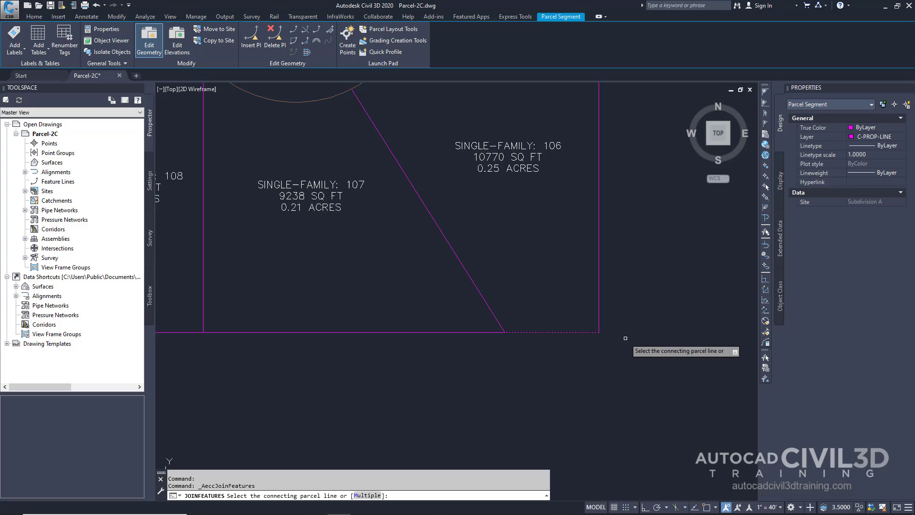
left_click(600, 318)
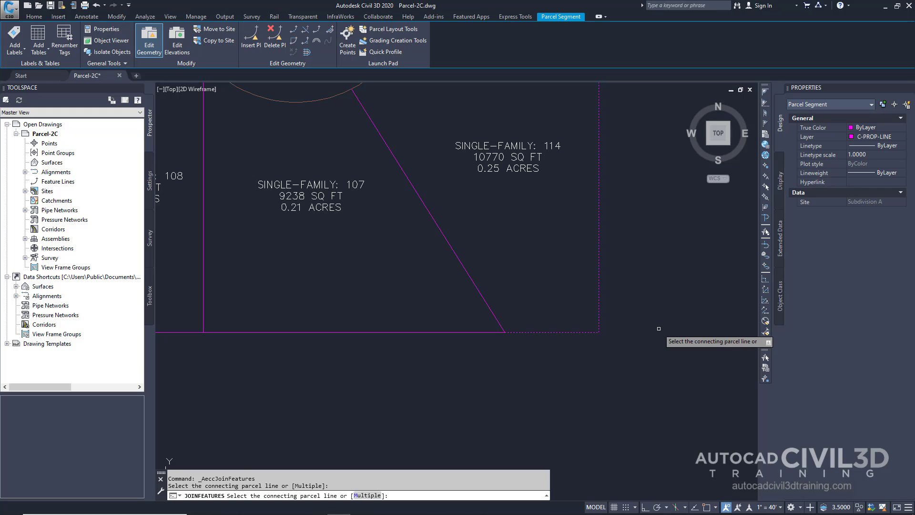
key("Return")
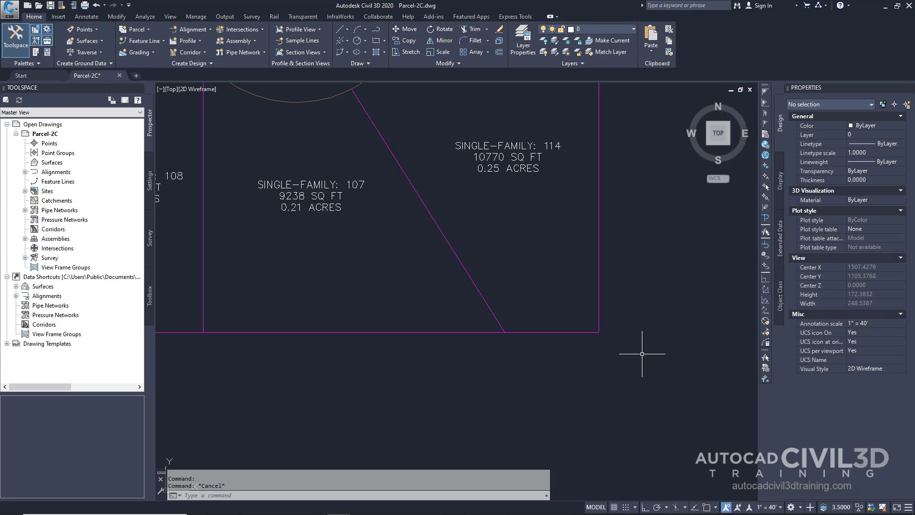
- Delete the lower-right corner PI from lot 114's rear line
left_click(594, 333)
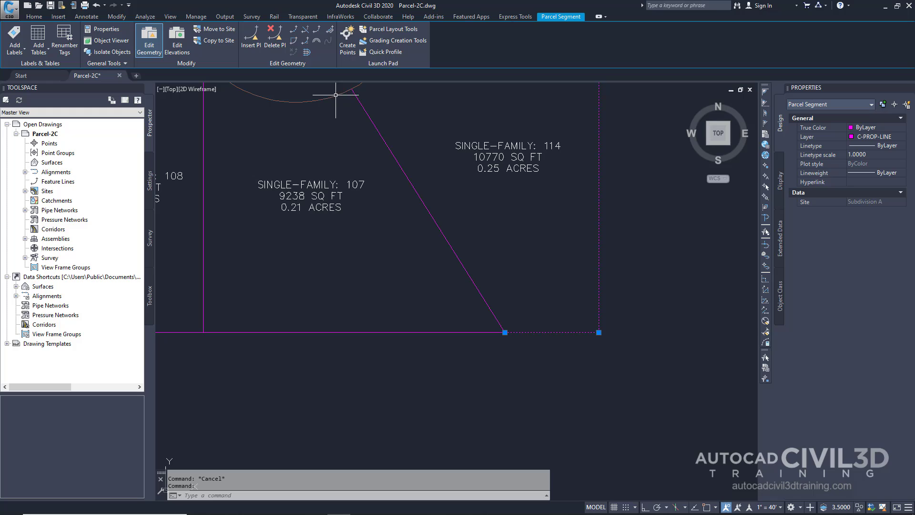
left_click(276, 46)
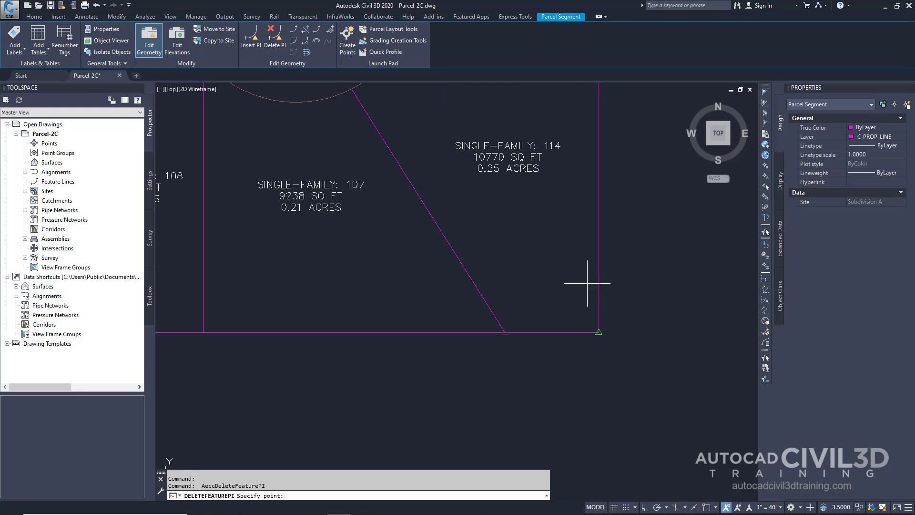
left_click(600, 332)
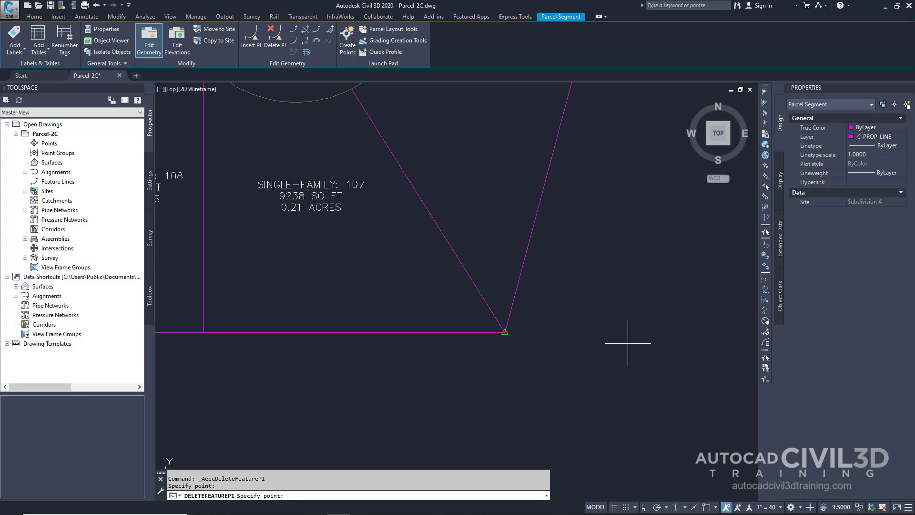
key("Return")
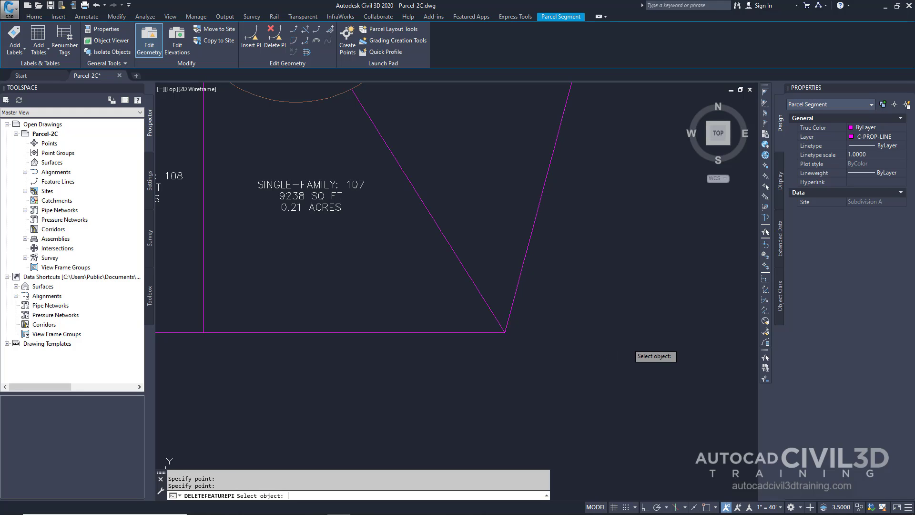
key("Return")
key("Escape")
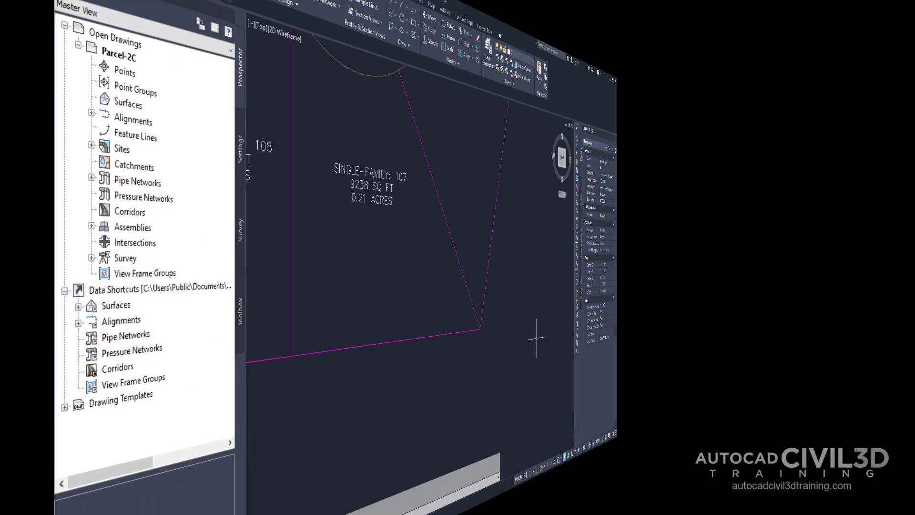